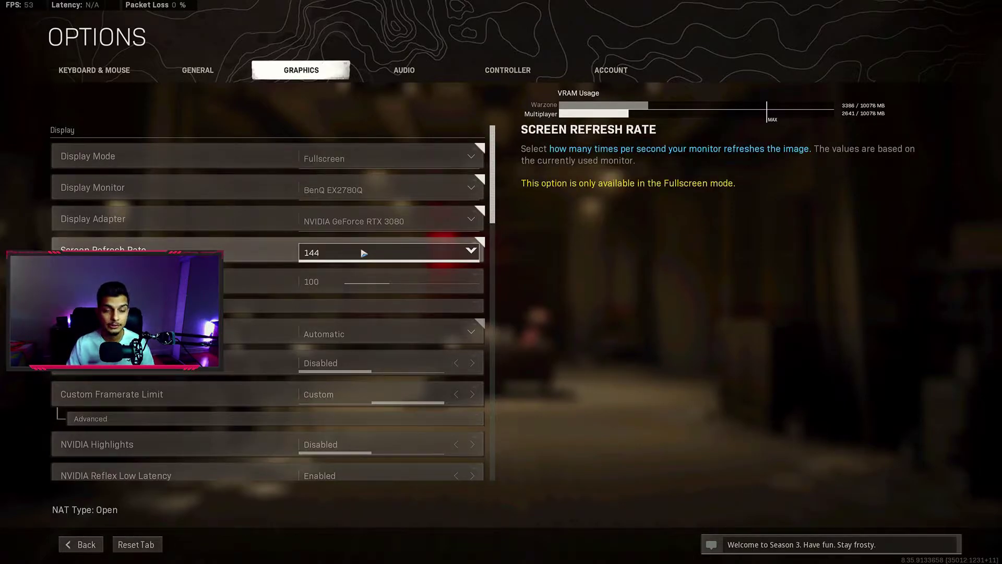
Check which refresh rates are offered for Screen Refresh Rate without changing the selection.
click(374, 259)
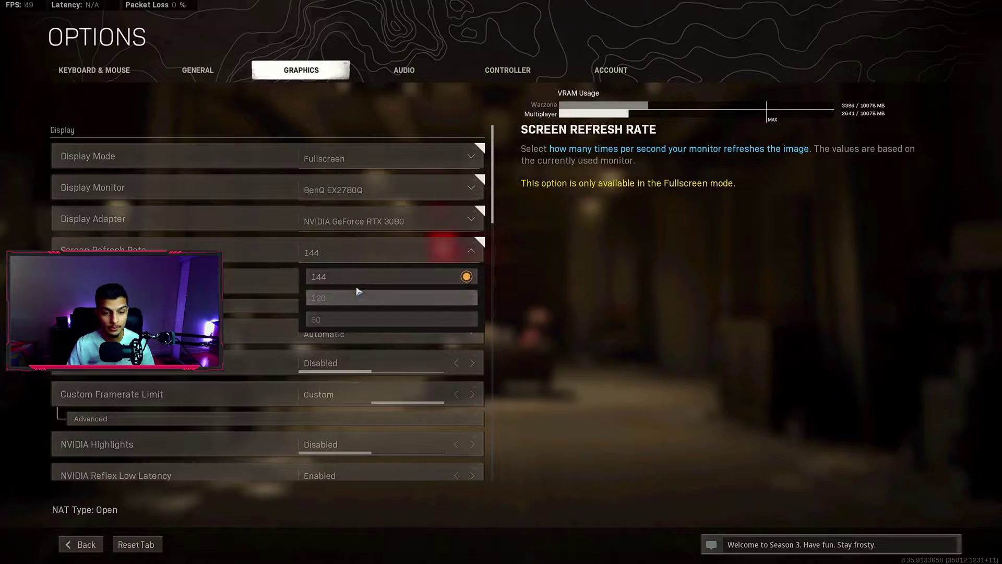
click(381, 254)
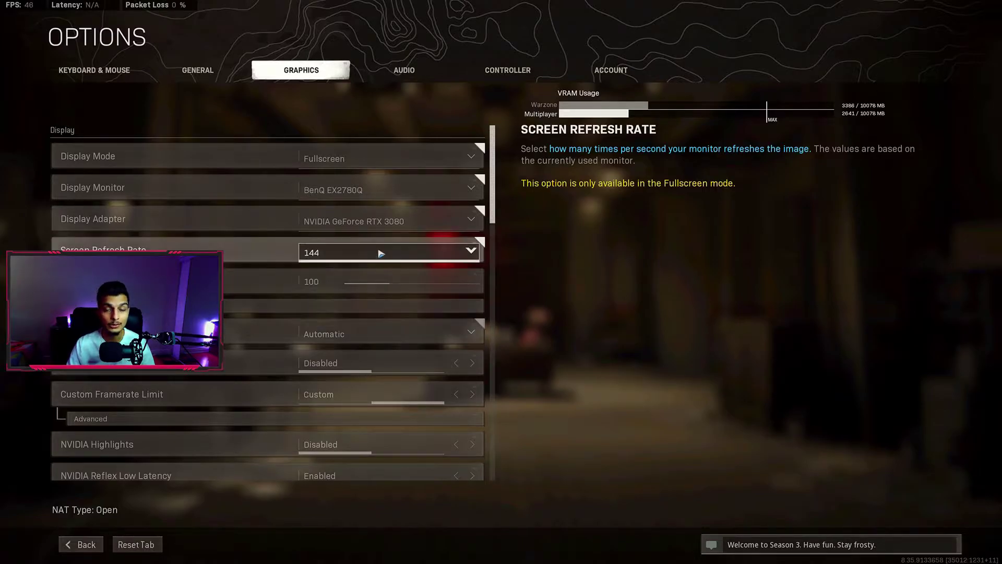
click(380, 254)
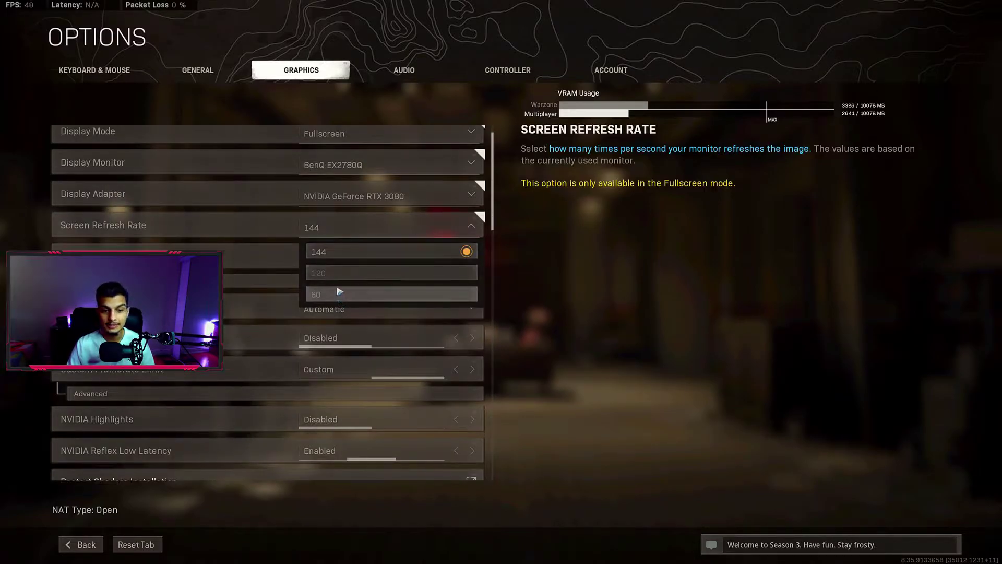
click(390, 230)
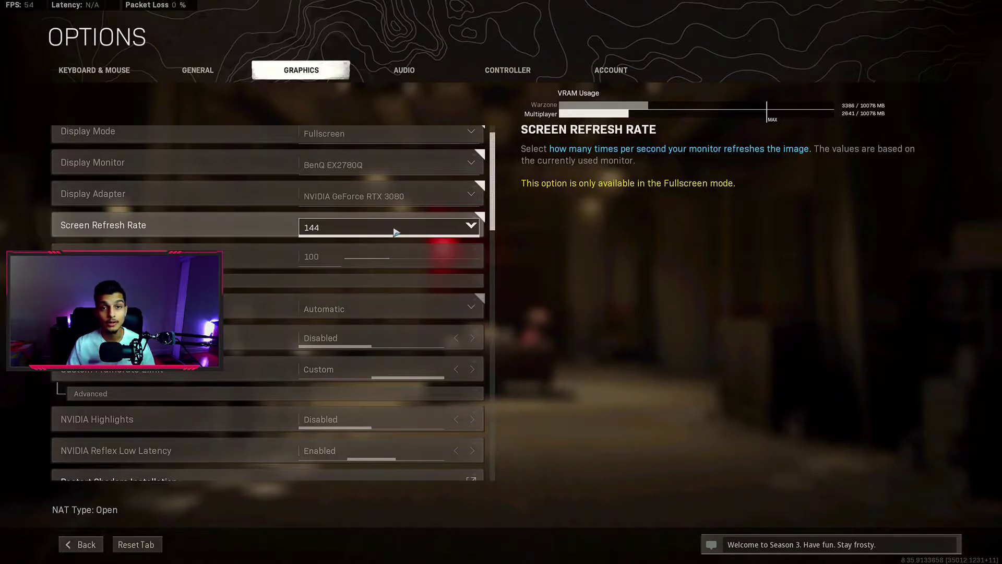
Expand the advanced settings of Custom Framerate Limit and inspect the gameplay framerate limit.
scroll(326, 207, down, 1)
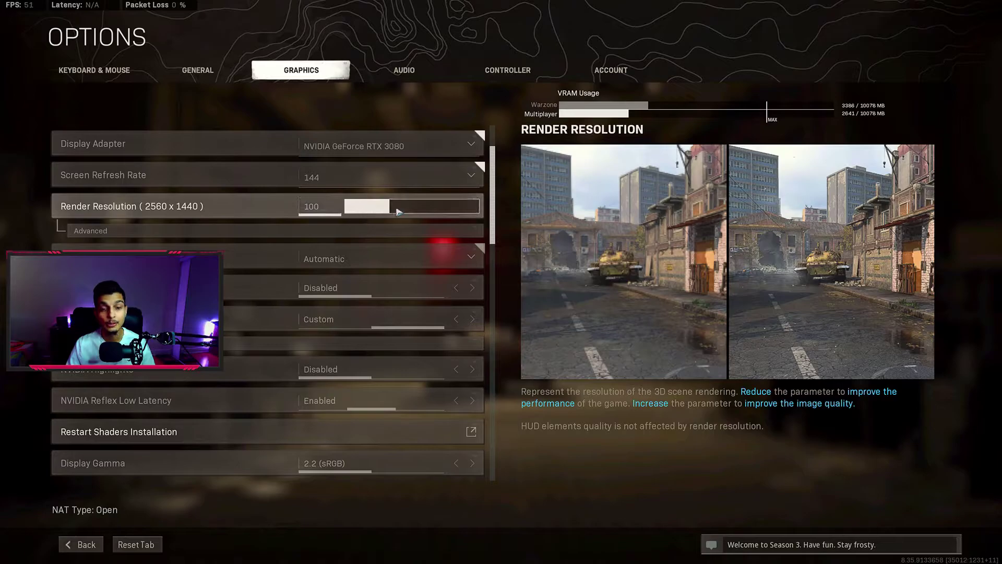
scroll(326, 213, down, 1)
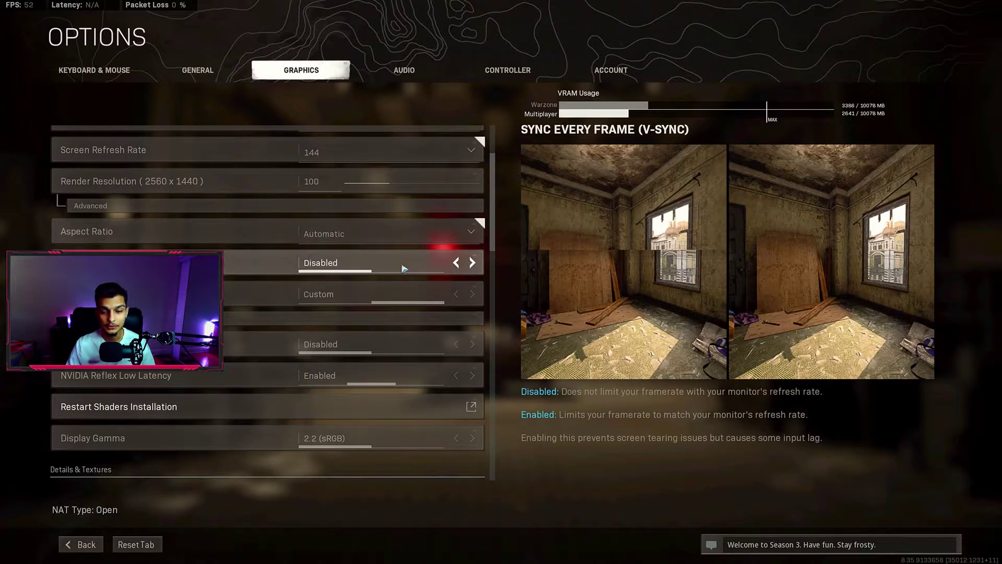
scroll(405, 267, down, 1)
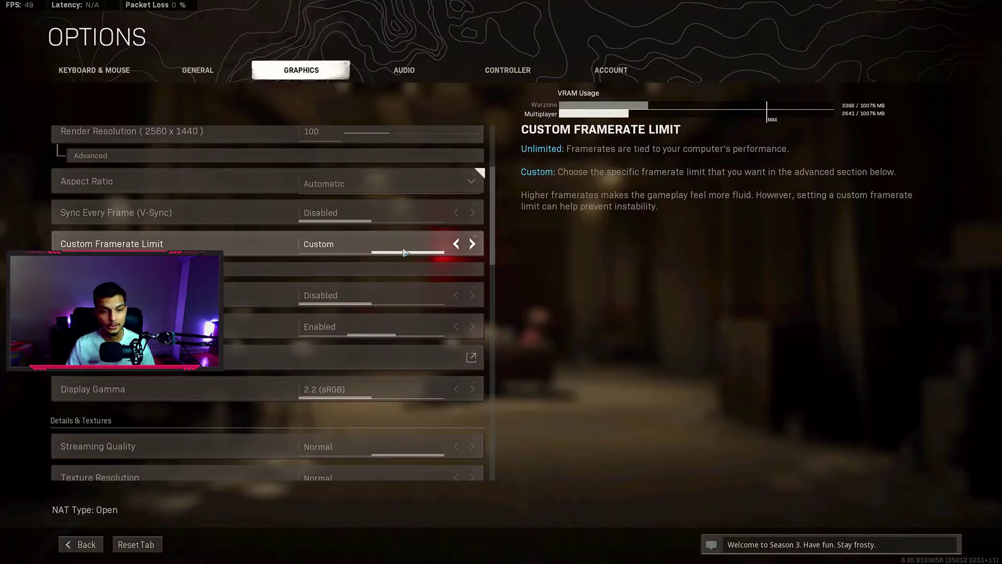
click(253, 276)
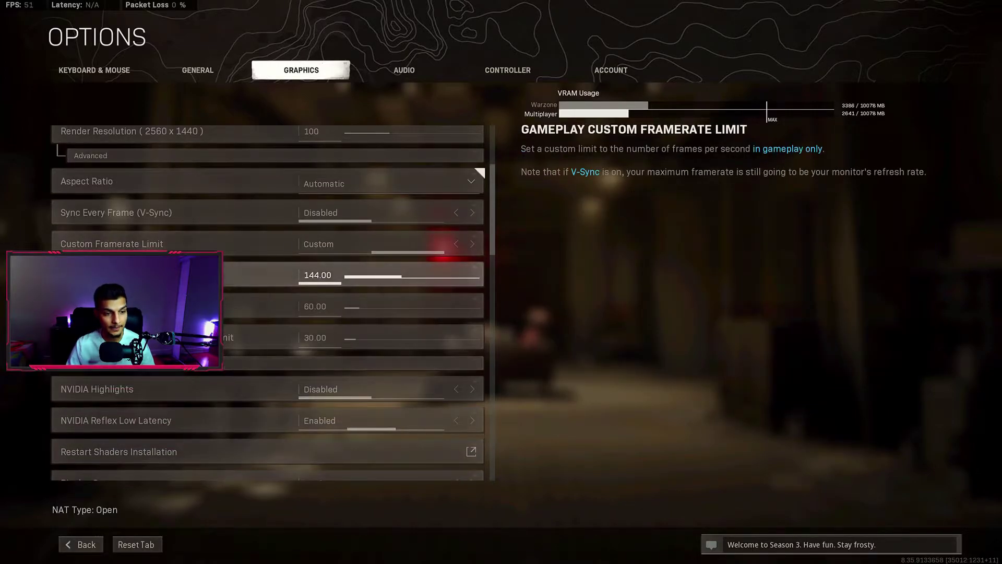
click(329, 277)
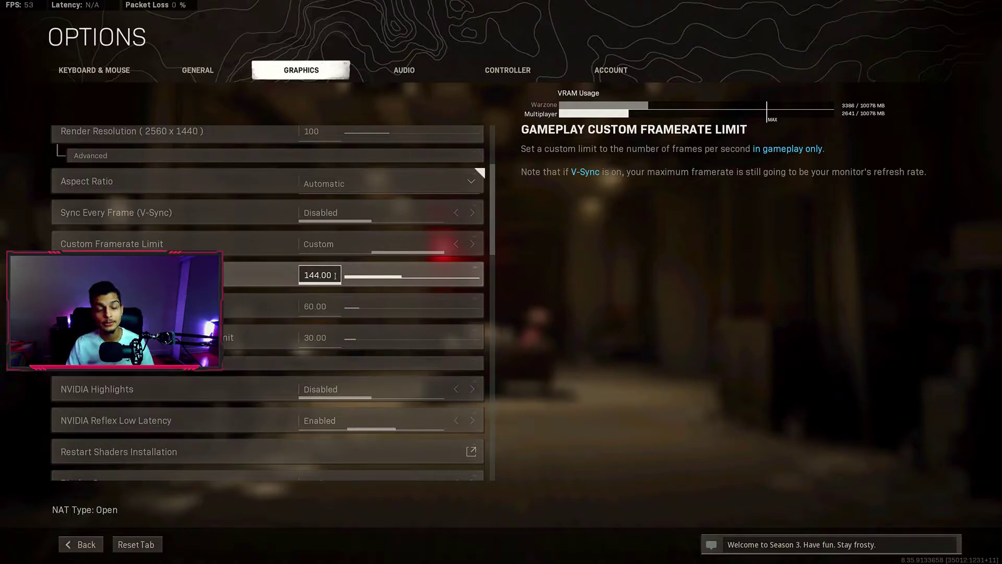
Try Display Gamma at 2.4 (BT1886), and return it to 2.2 (sRGB).
scroll(396, 324, down, 3)
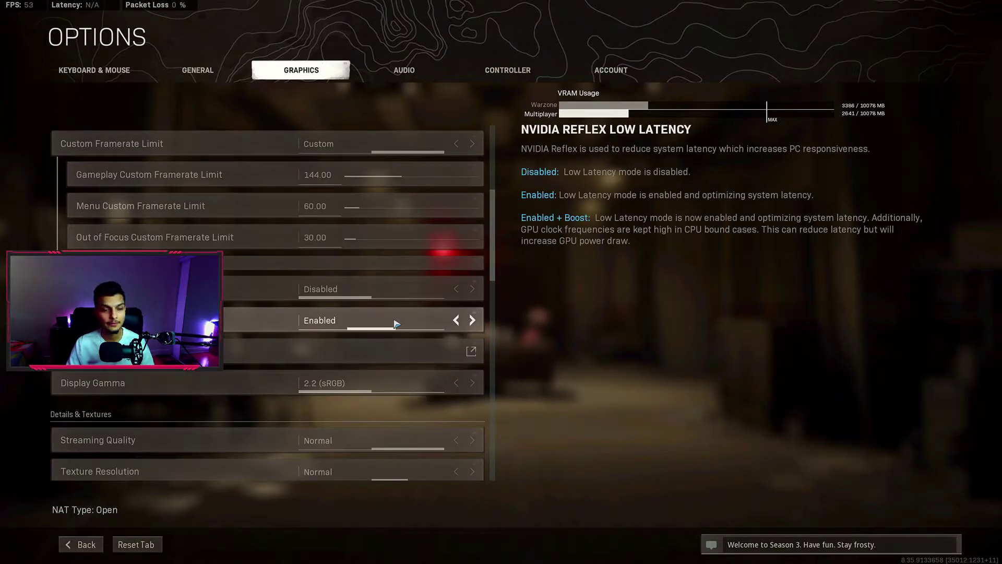
scroll(365, 331, down, 1)
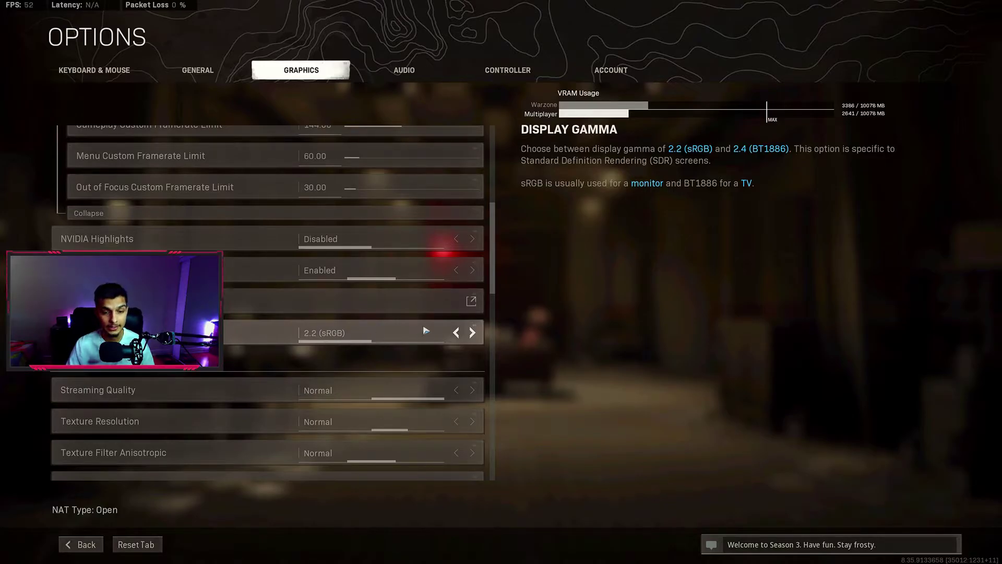
click(472, 332)
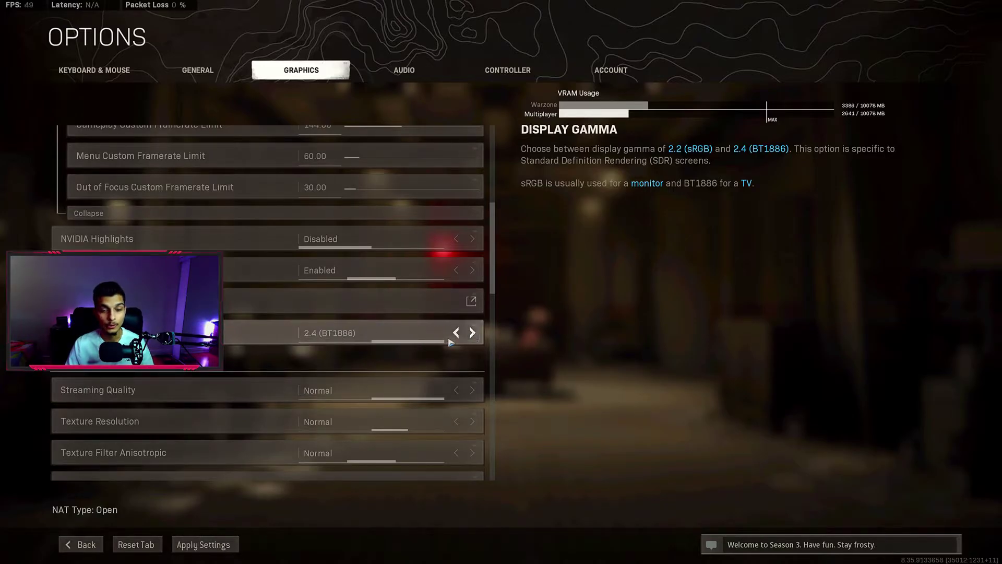
click(457, 334)
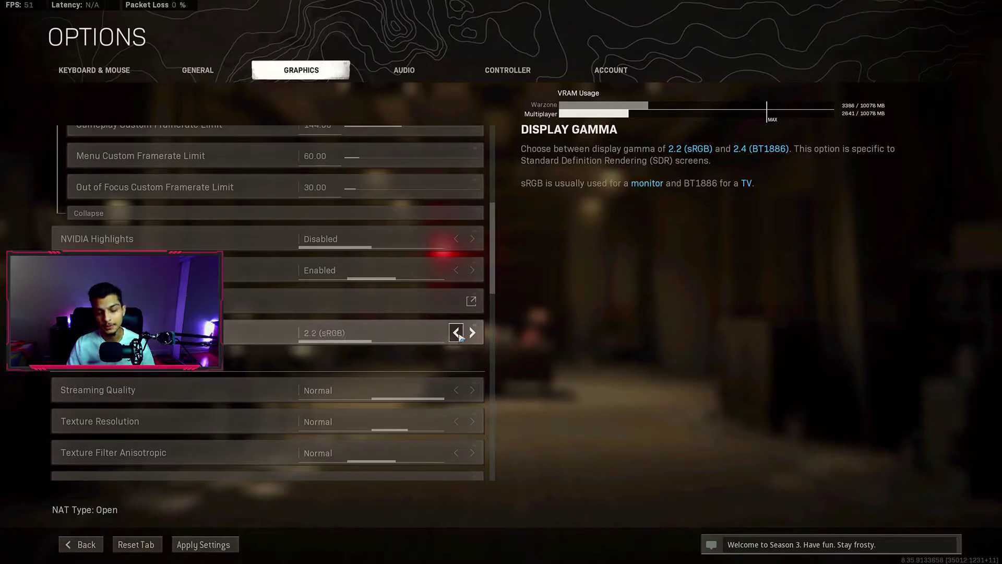
Try Texture Resolution at Low to compare VRAM usage, and return it to Normal.
scroll(187, 247, down, 5)
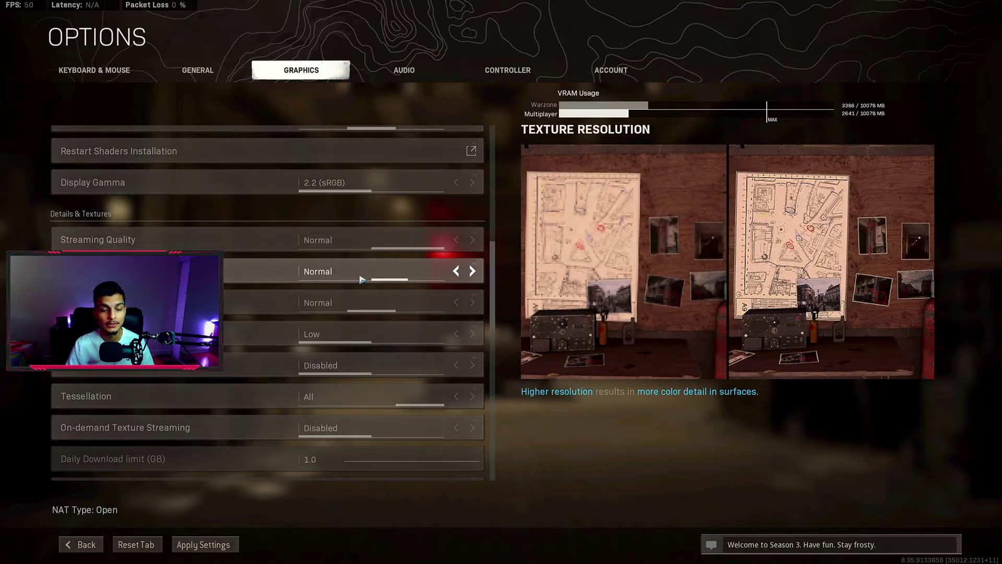
click(455, 272)
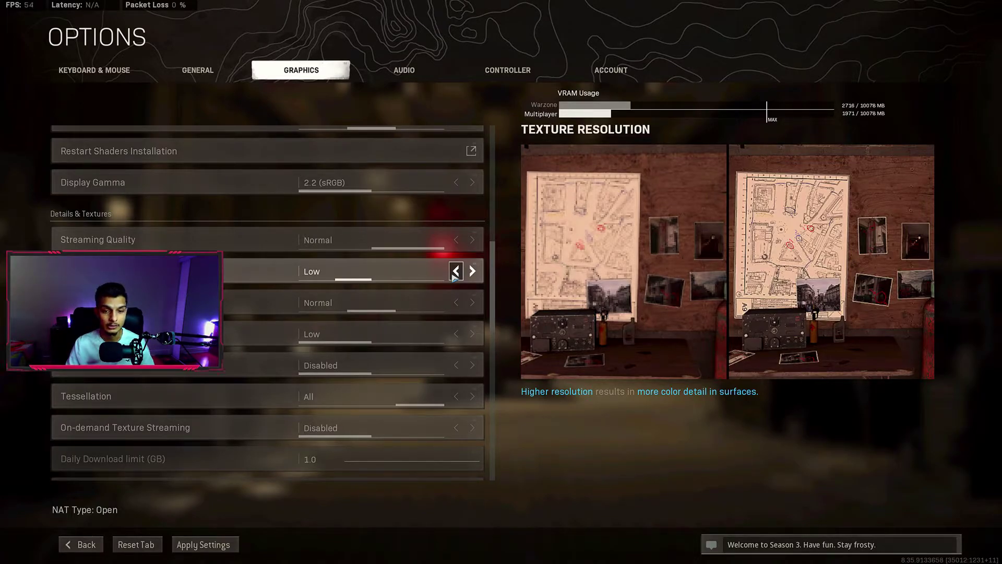
click(473, 271)
Review the graphics settings from Bullet Impacts & Sprays through Shadow & Lighting to Filmic Strength and NVIDIA DLSS.
scroll(472, 274, down, 1)
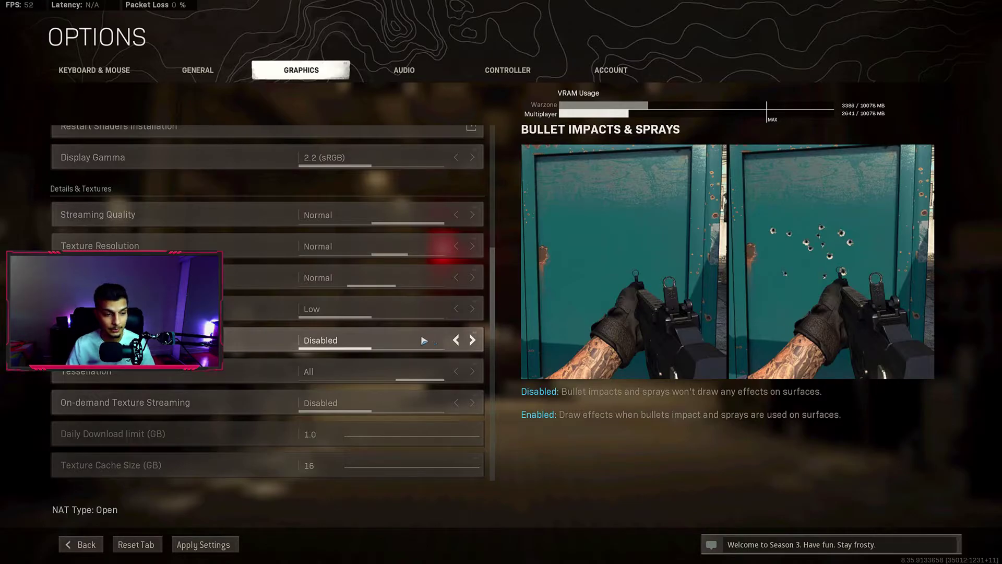
scroll(396, 346, down, 1)
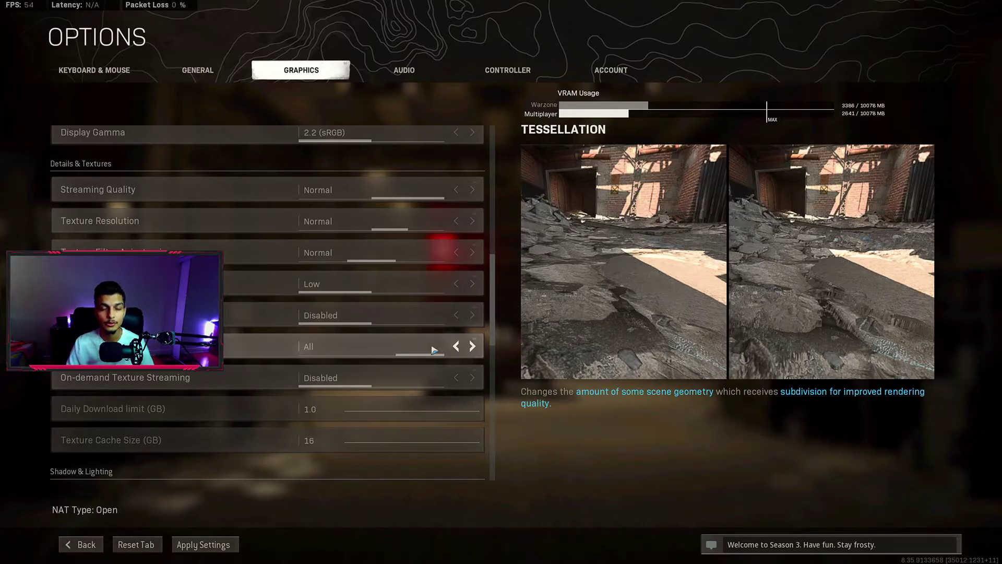
scroll(397, 360, down, 1)
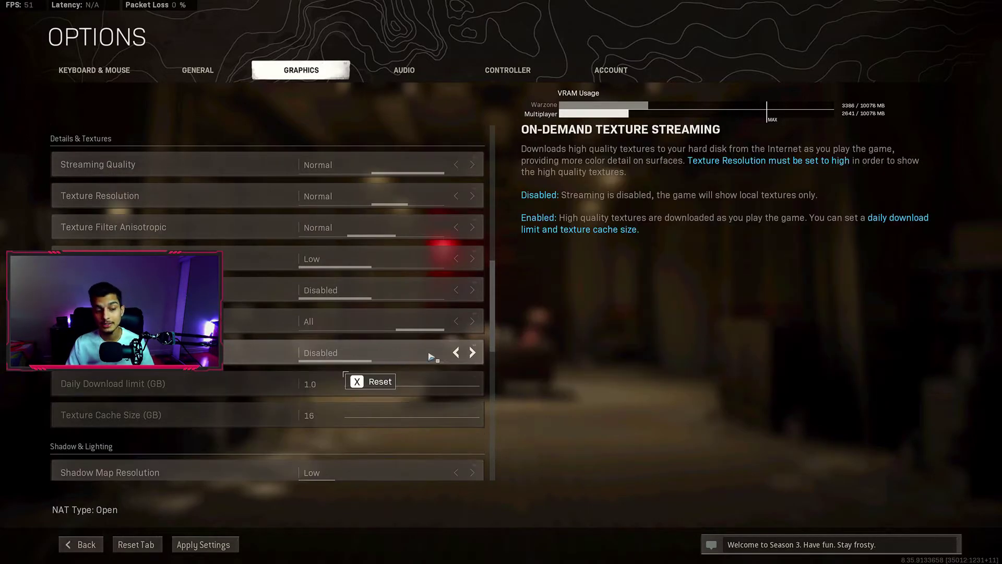
scroll(436, 360, down, 6)
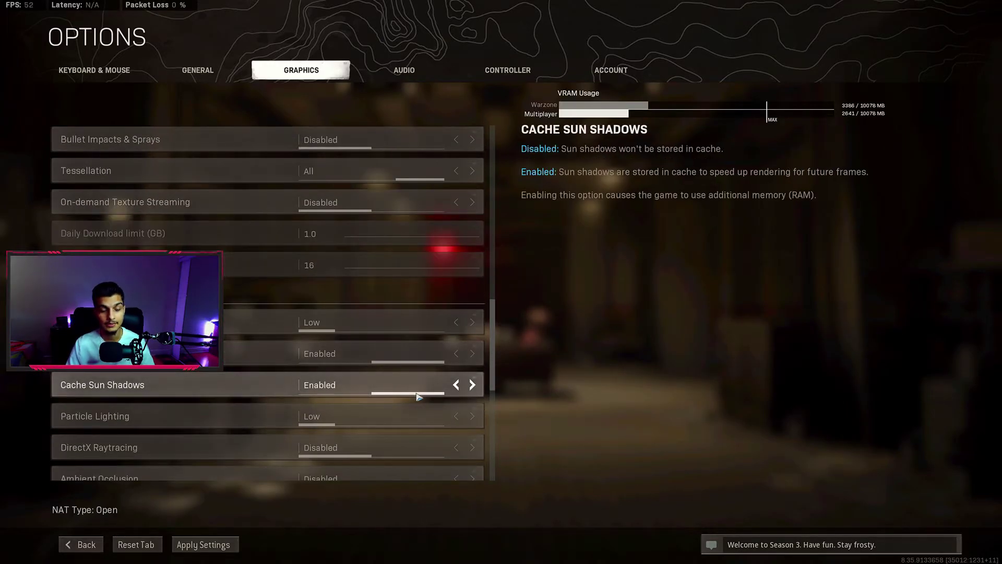
scroll(355, 387, down, 1)
scroll(386, 394, down, 2)
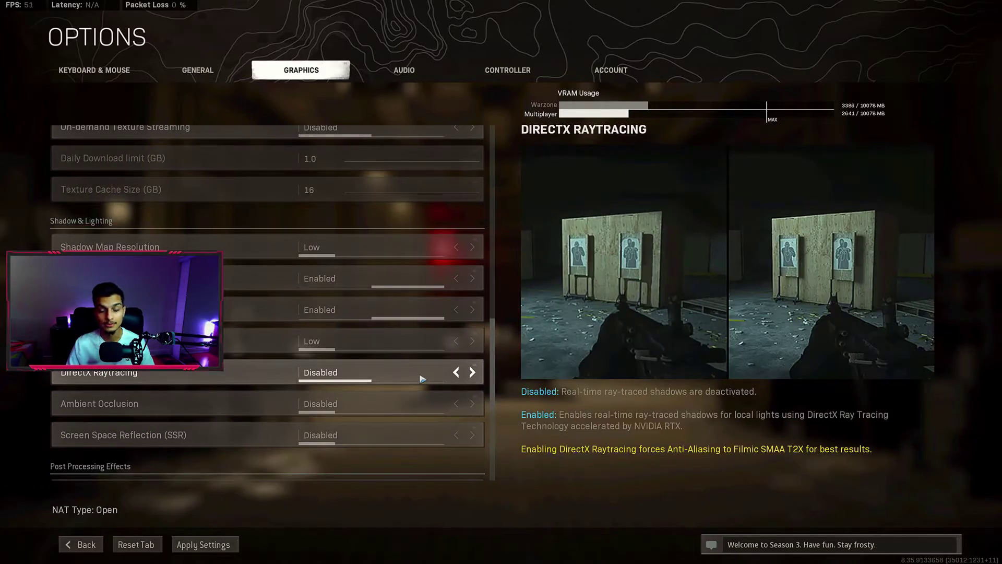
scroll(424, 374, down, 2)
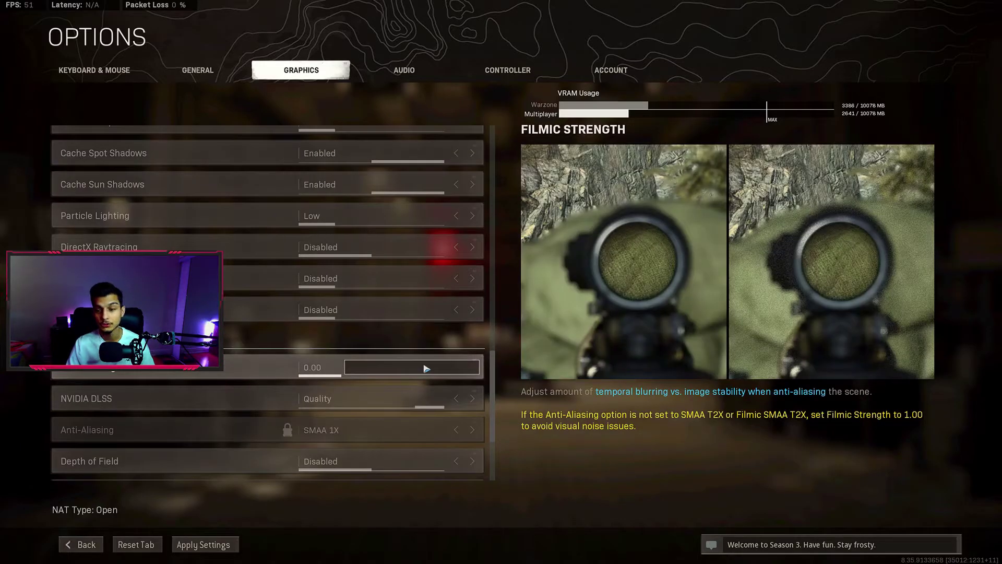
scroll(392, 376, down, 1)
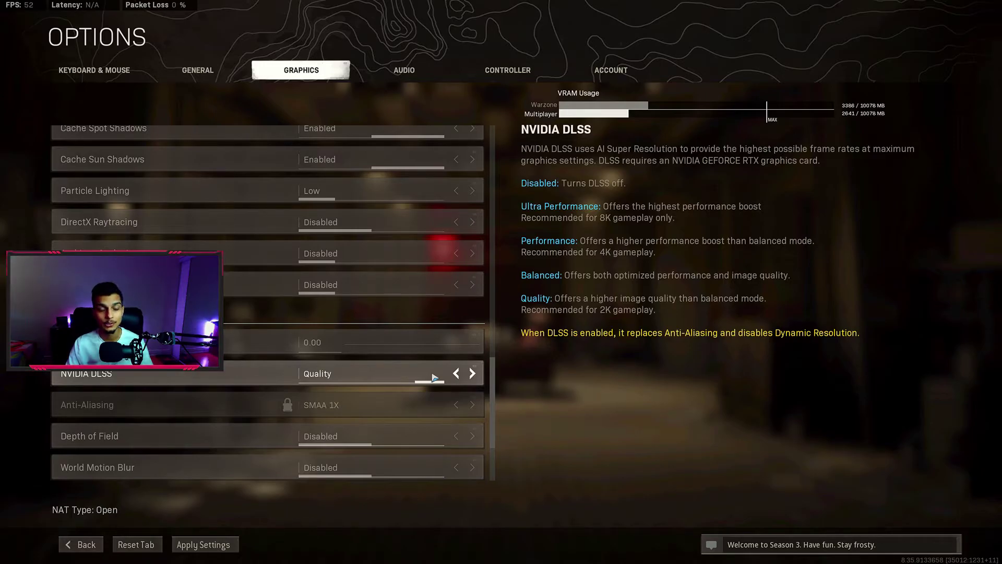
Try NVIDIA DLSS at Disabled and inspect the unlocked Anti-Aliasing setting.
click(456, 373)
click(457, 373)
click(456, 373)
click(457, 374)
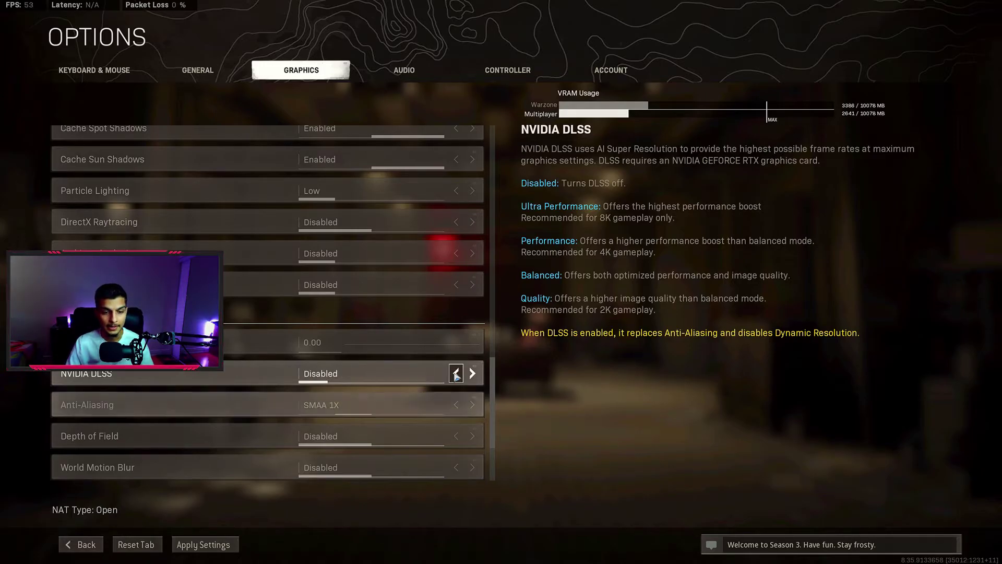
mouse_move(196, 399)
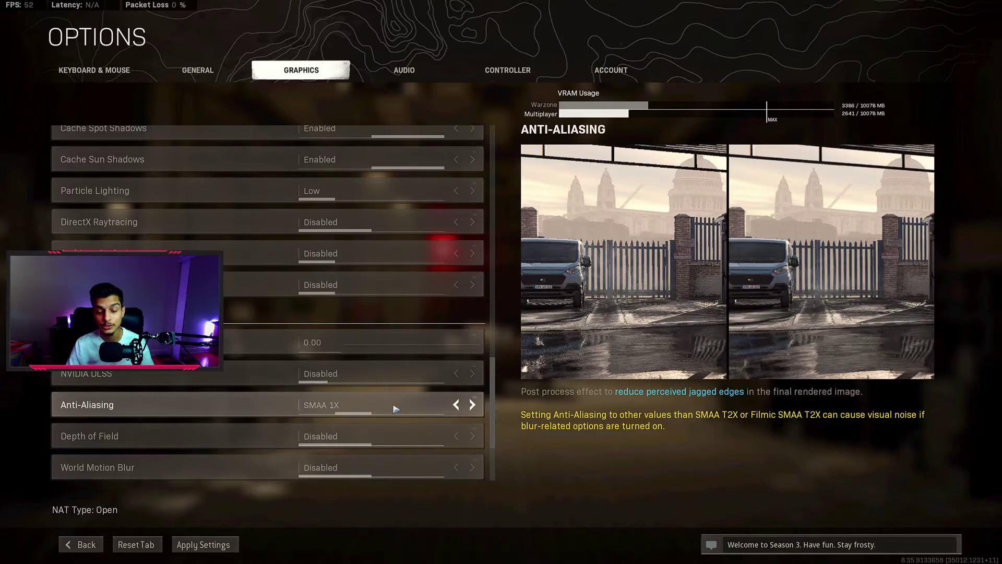
Review the remaining post-processing settings, including Depth of Field, motion blur, Film Grain and Dynamic Resolution.
scroll(313, 397, down, 2)
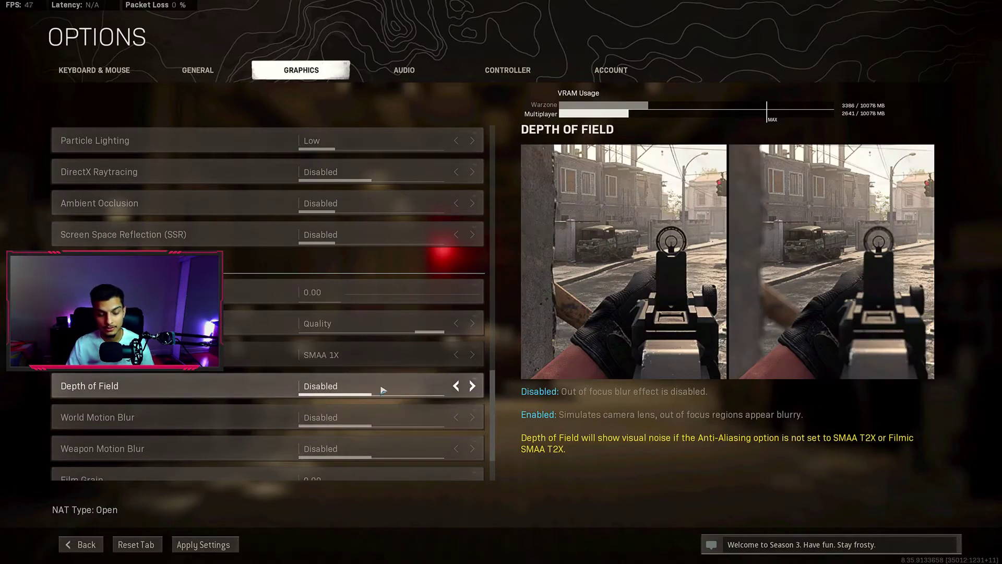
scroll(375, 420, down, 1)
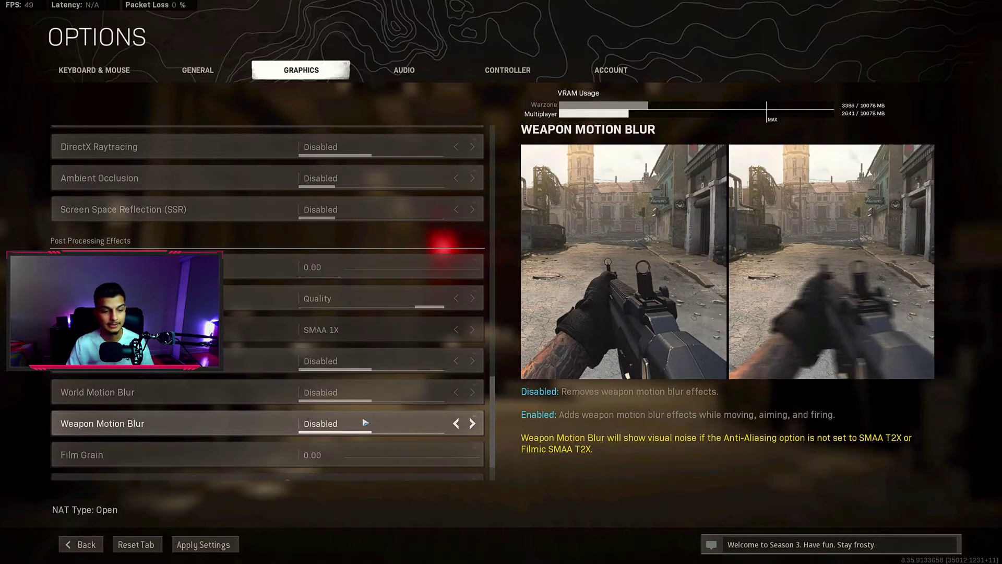
scroll(373, 418, down, 1)
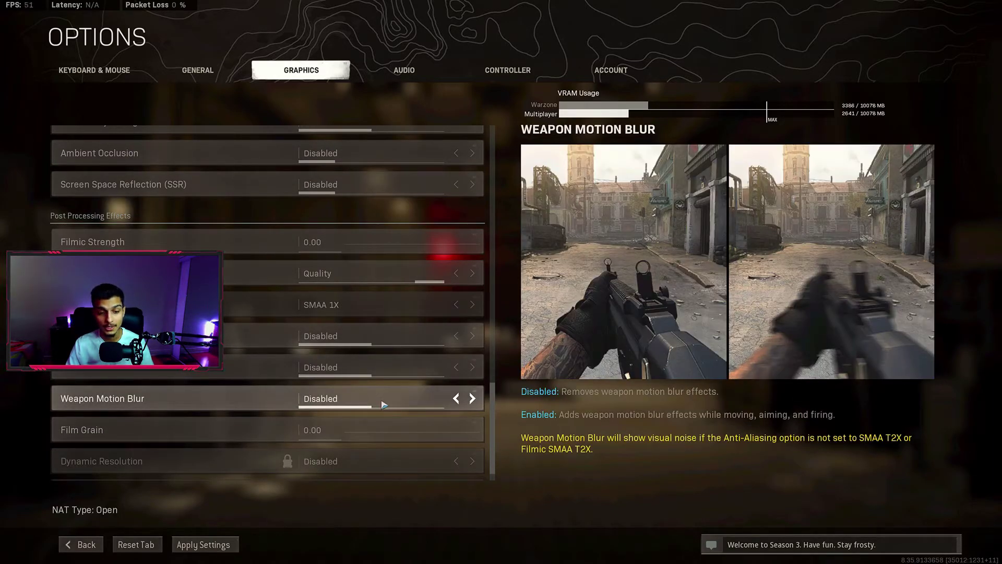
scroll(376, 403, down, 1)
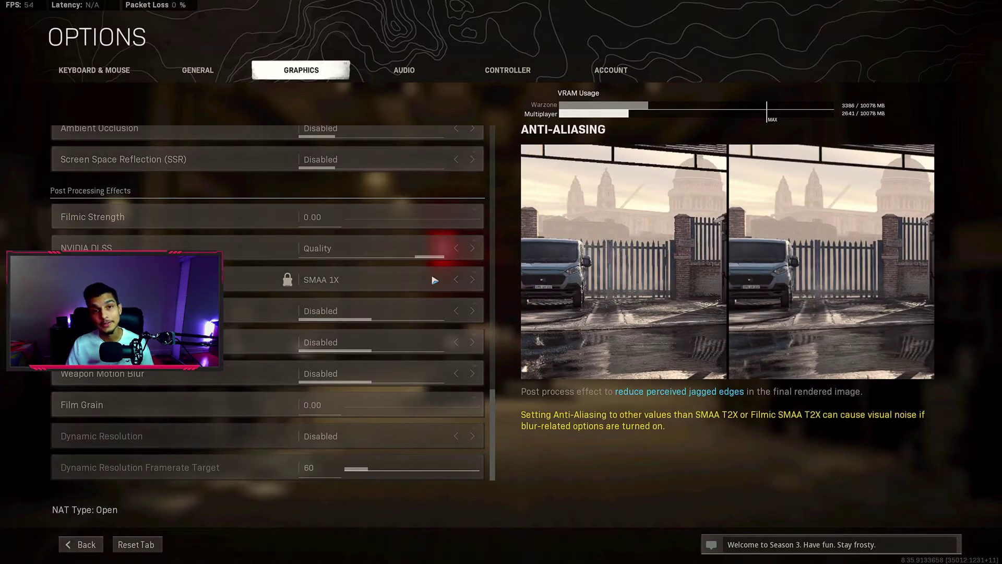
Open the audio options and view the available Audio Mix presets.
click(421, 74)
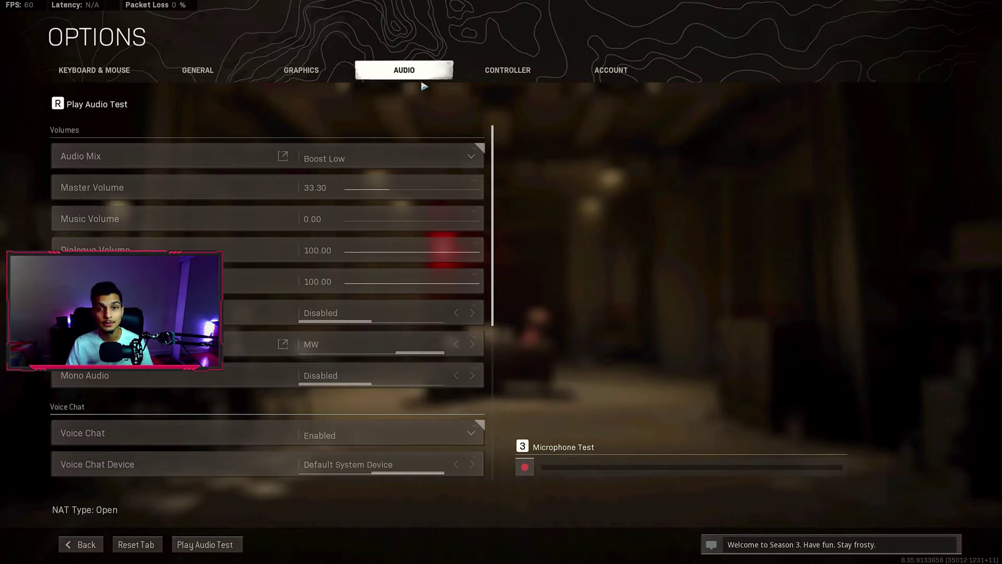
click(424, 166)
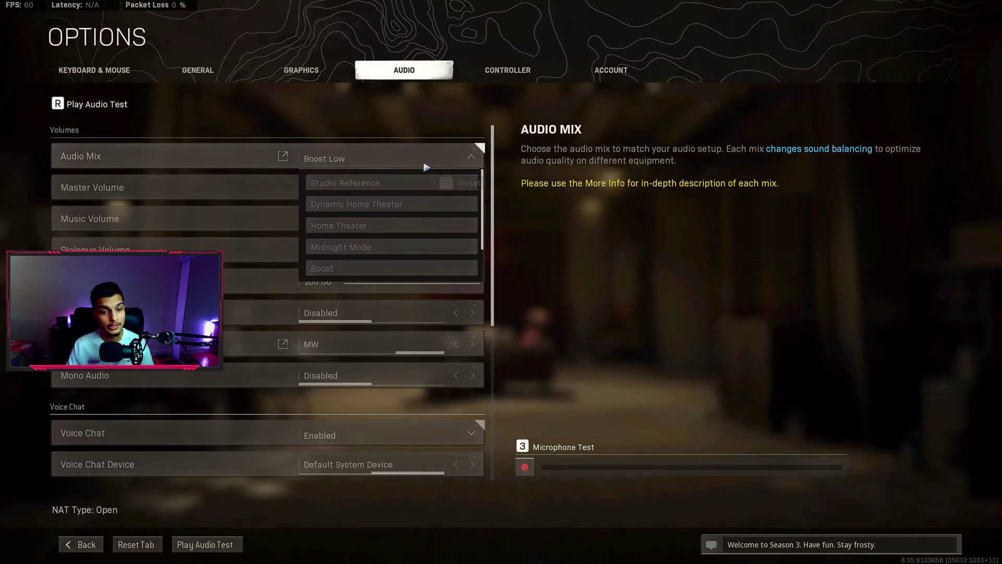
Try Mini Map Shape at Round in the general options, and return it to Square.
scroll(461, 248, down, 4)
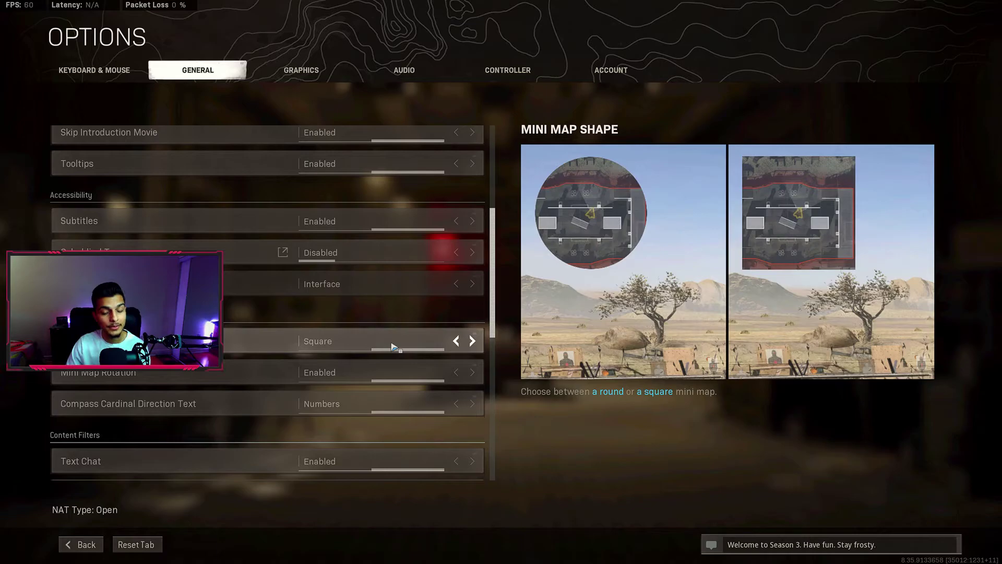
click(456, 341)
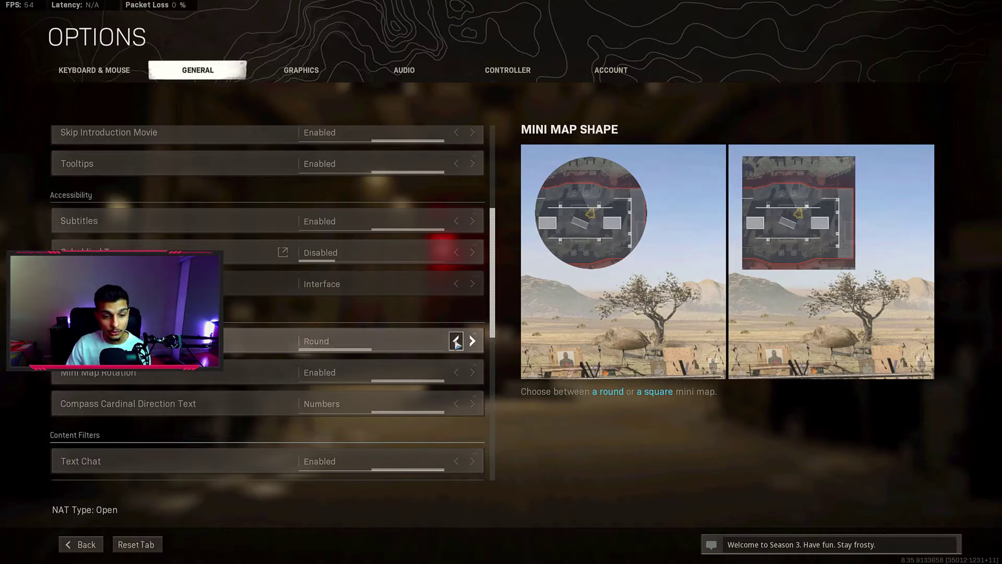
click(472, 341)
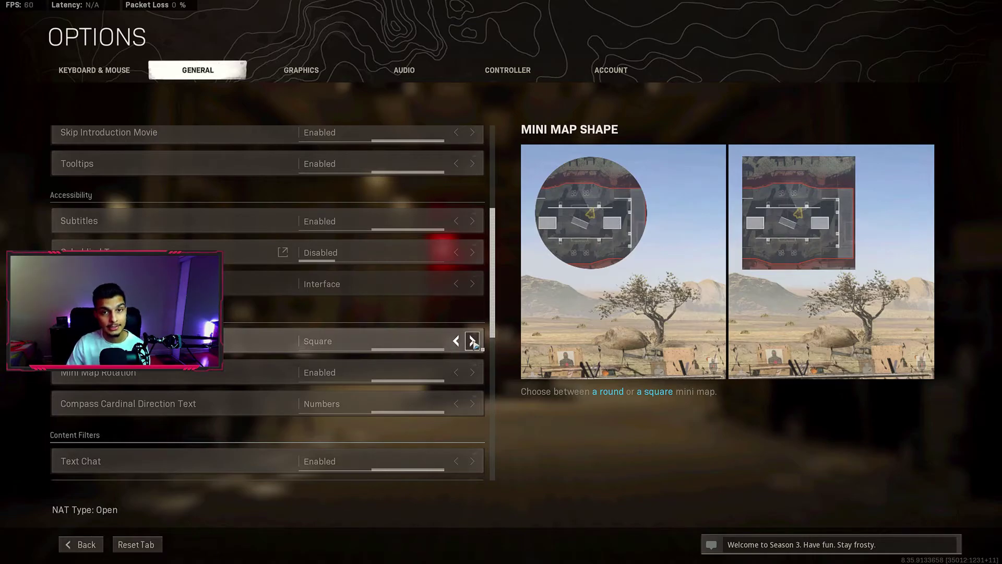